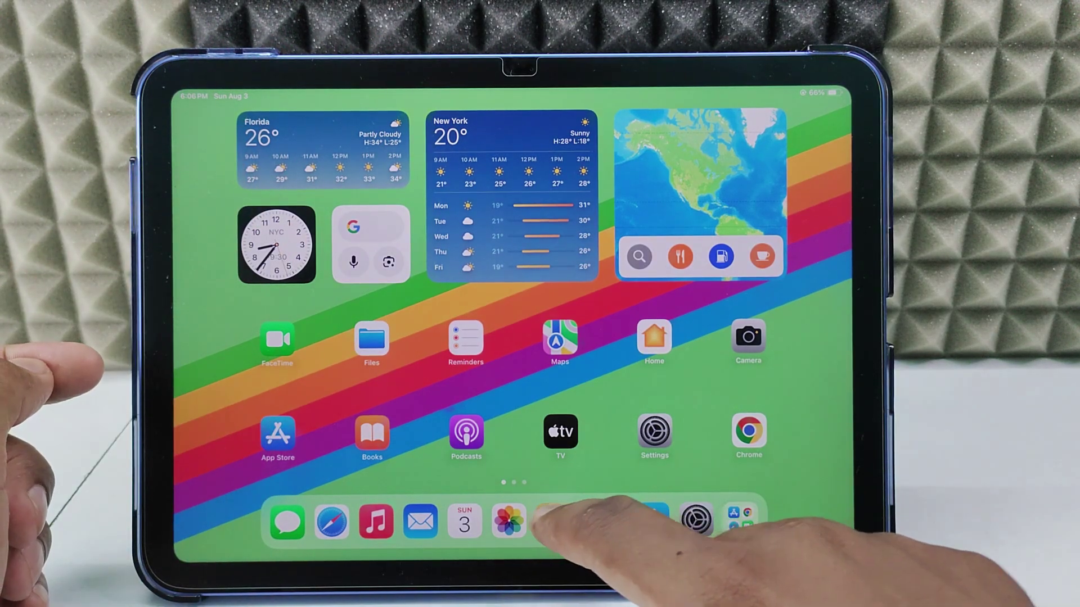
# - Launch Notes from the dock so the Day 1 note is displayed
pyautogui.click(553, 520)
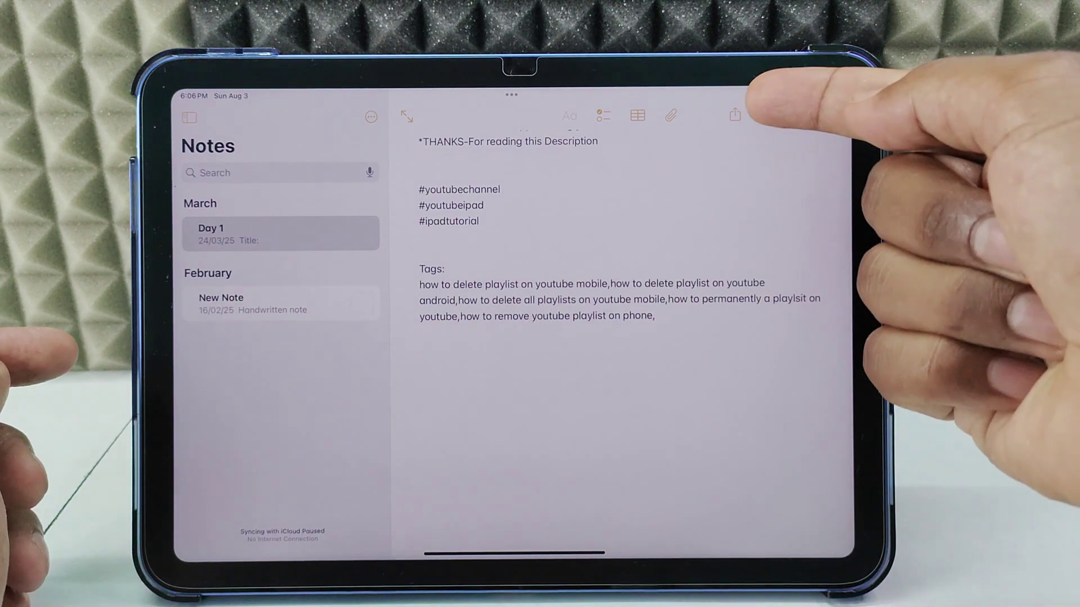
# - Switch the Day 1 note's share sheet from Collaborate to Send Copy
pyautogui.click(735, 115)
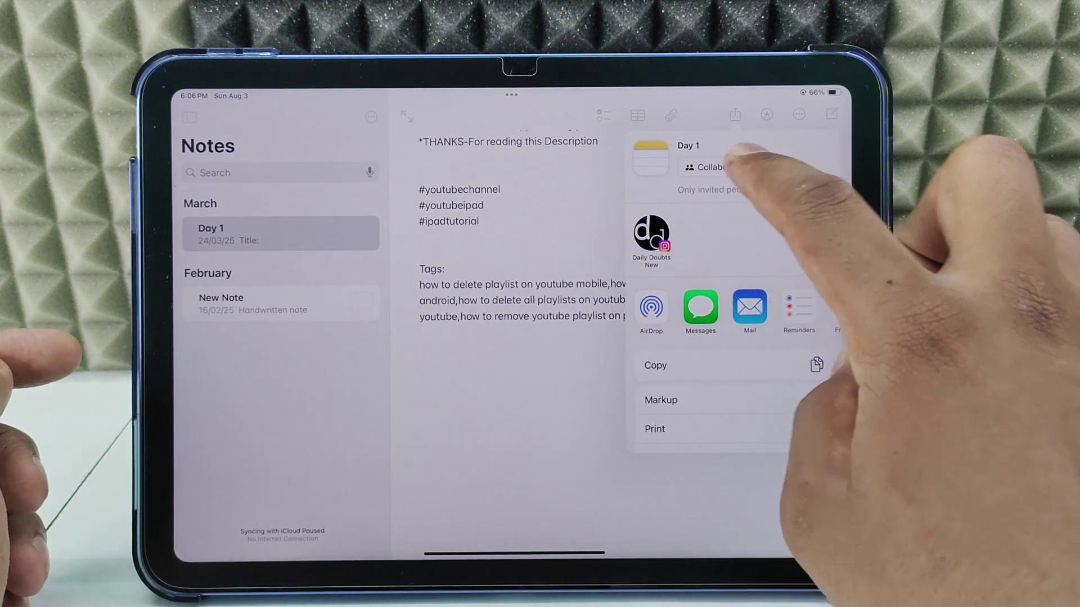
pyautogui.click(713, 167)
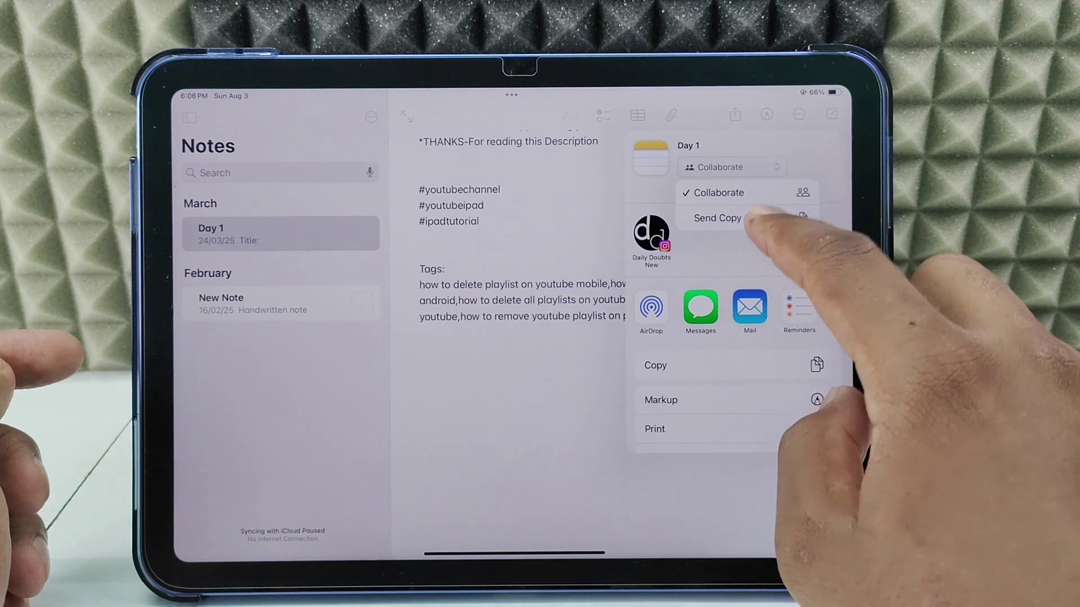
pyautogui.click(742, 217)
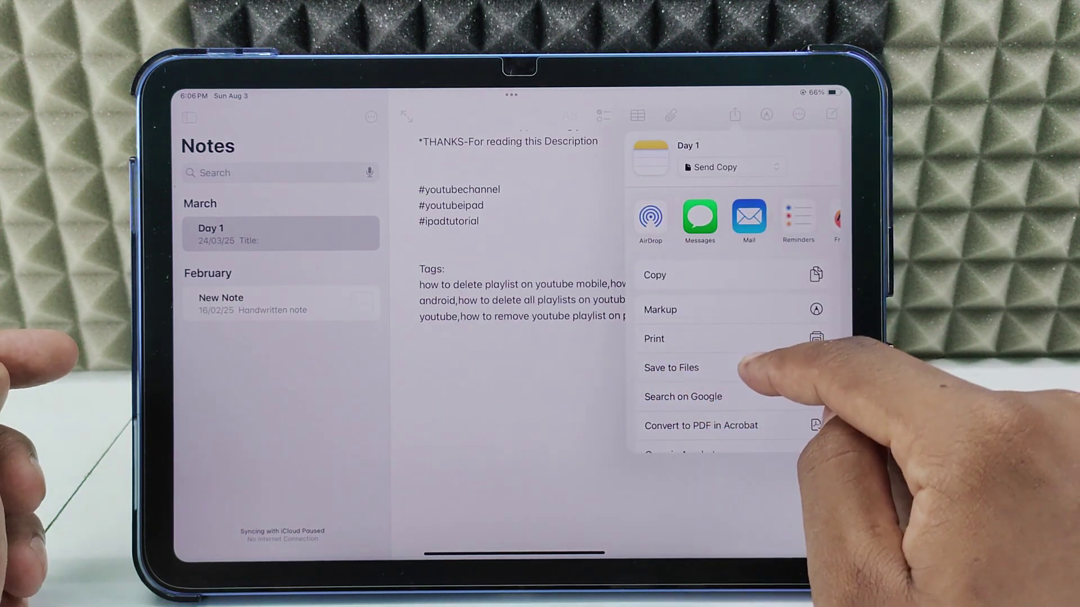
# - Save the note copy as 'text' into On My iPad through Save to Files
pyautogui.click(742, 368)
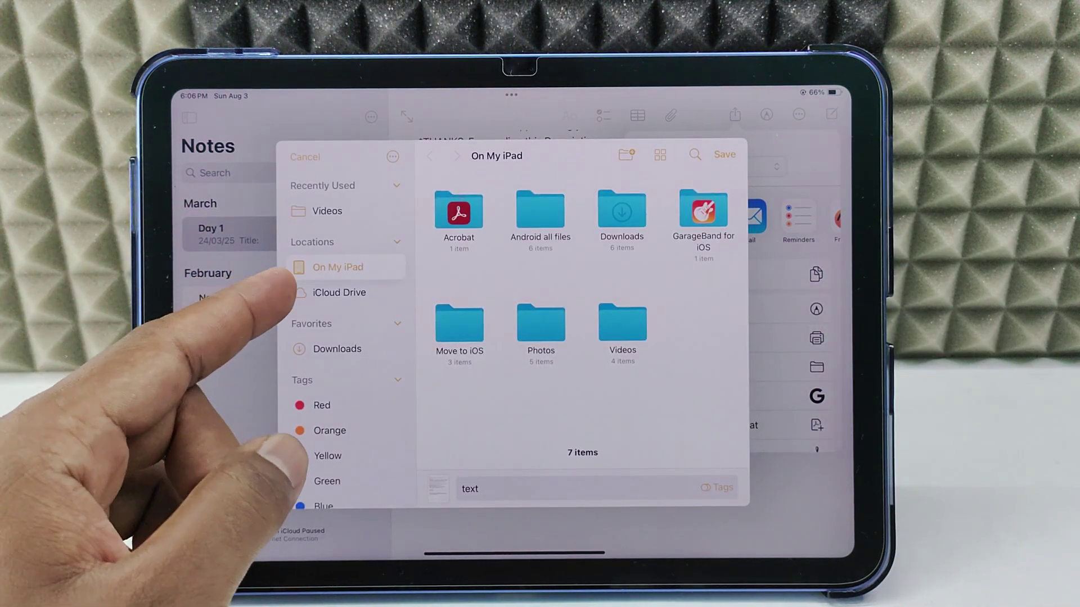
pyautogui.click(338, 292)
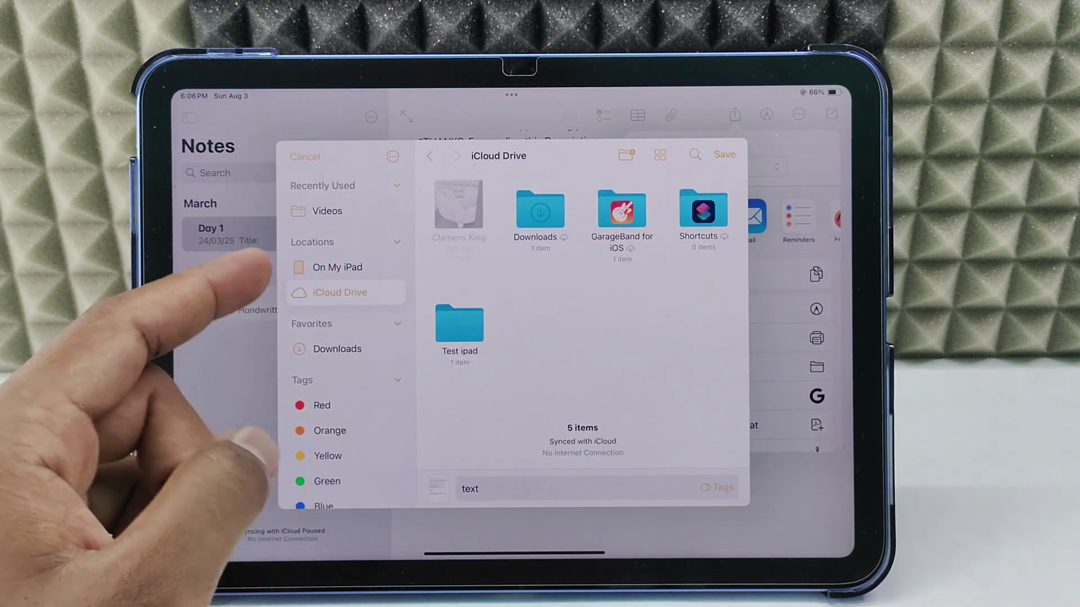
pyautogui.click(338, 267)
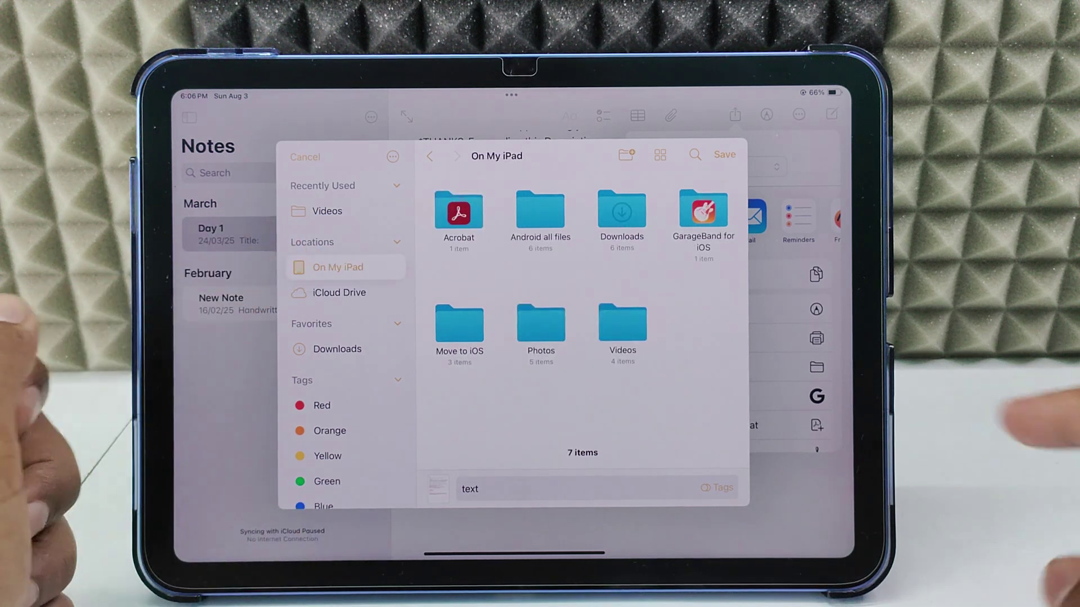
pyautogui.click(725, 154)
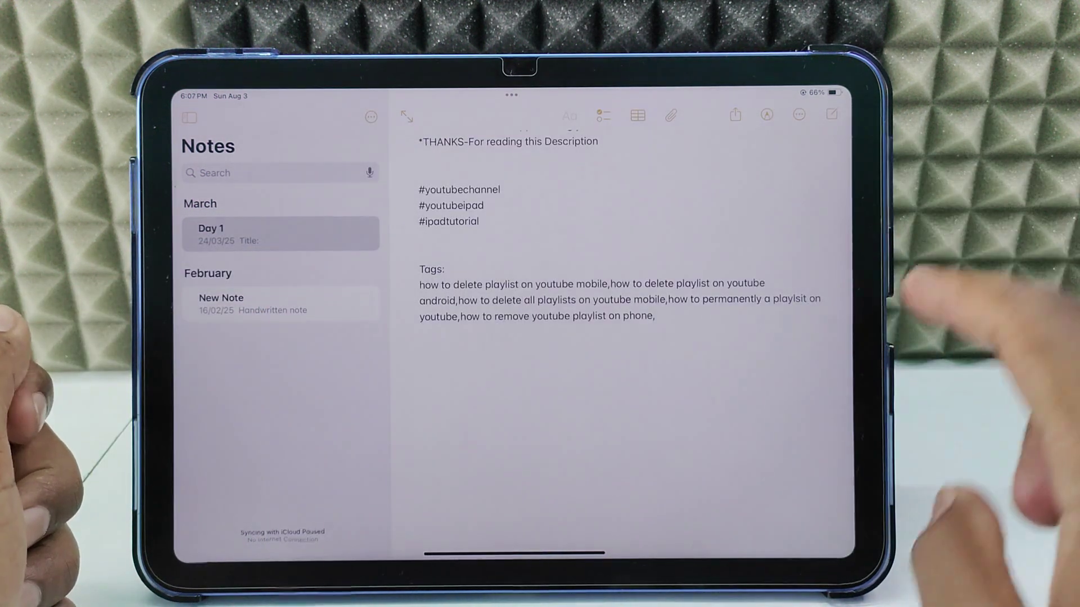
# - Open the saved 'text' file from On My iPad in the Files app
pyautogui.moveTo(506, 554); pyautogui.dragTo(523, 354)
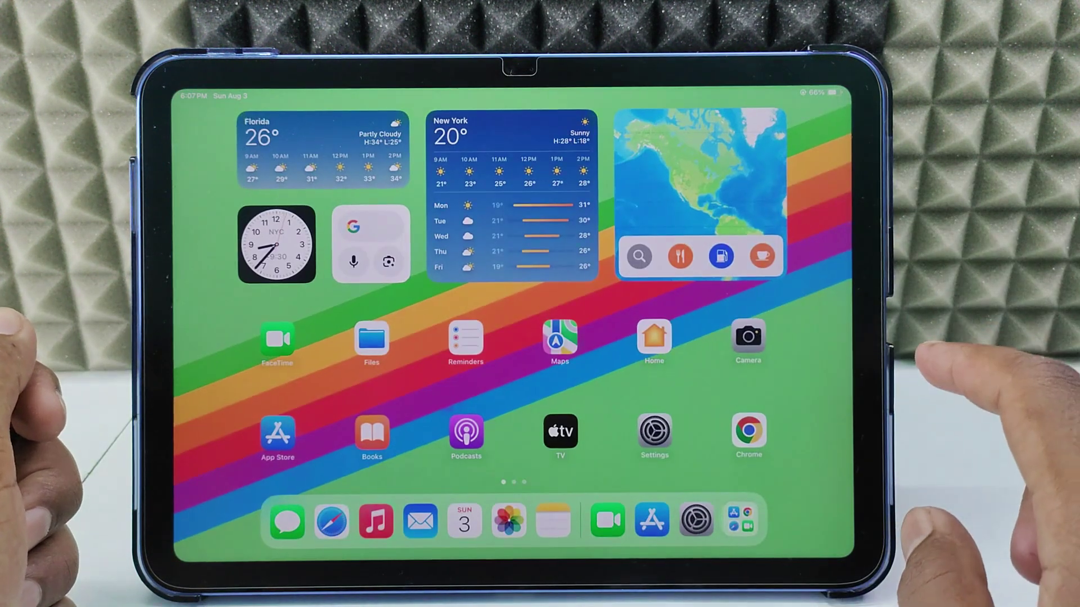
pyautogui.click(372, 338)
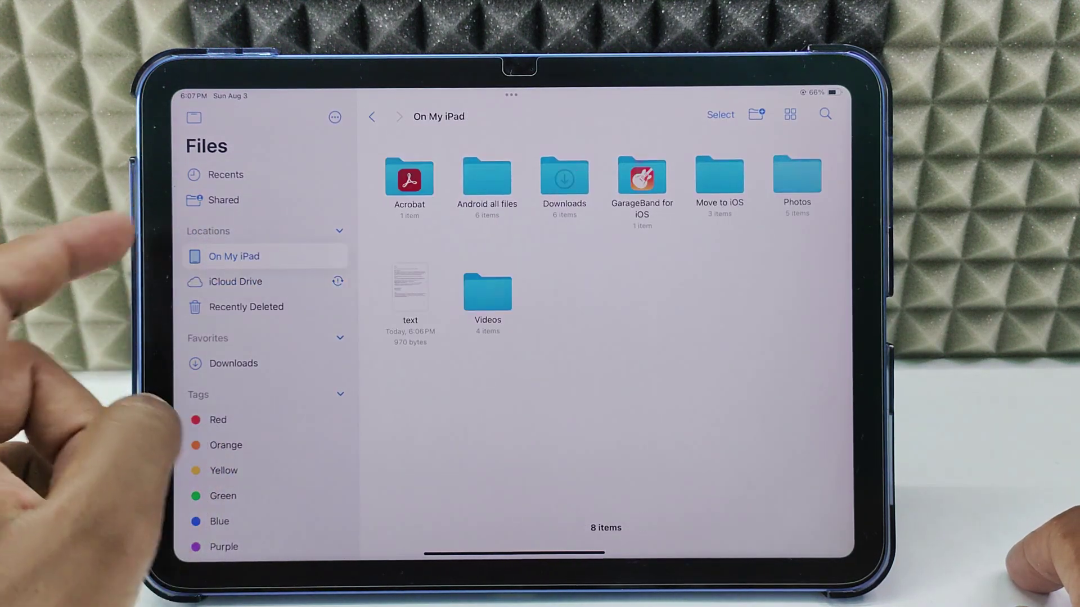
pyautogui.click(410, 286)
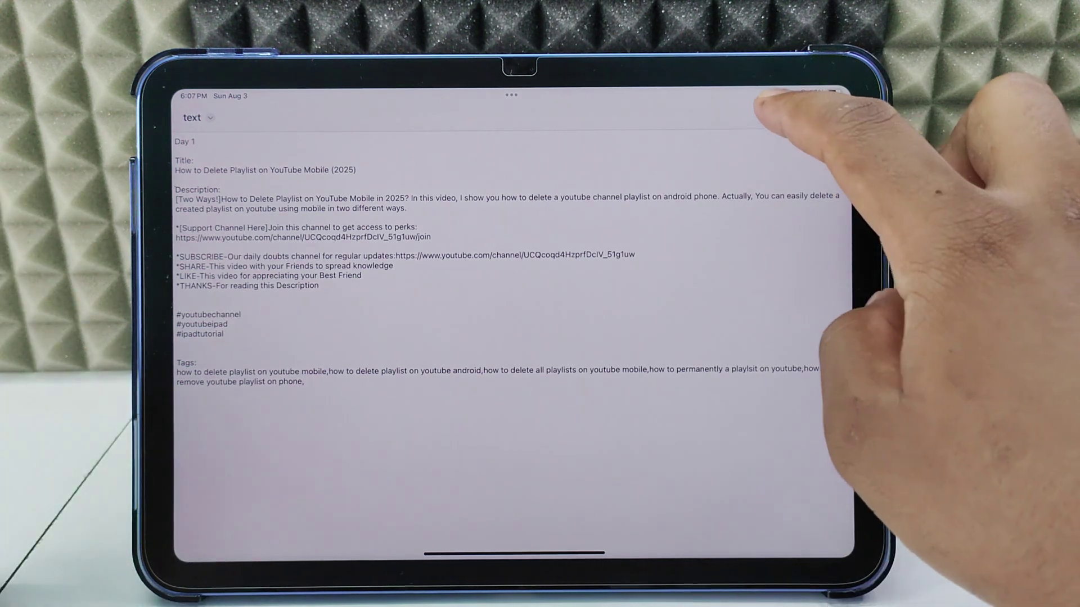
# - Save the document's print preview as a PDF into On My iPad, then return to that folder
pyautogui.click(765, 113)
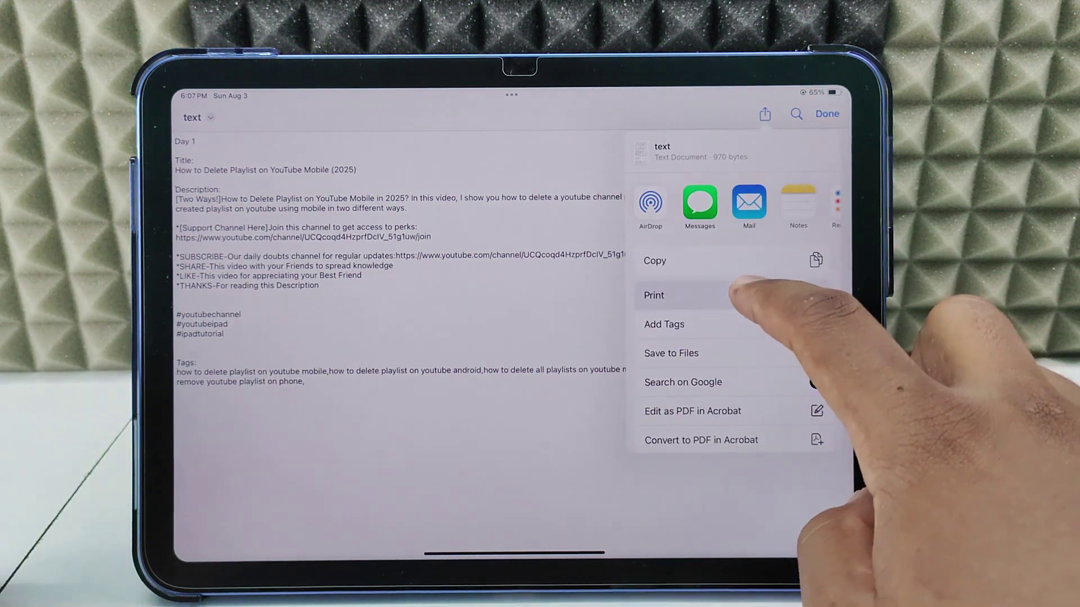
pyautogui.click(840, 372)
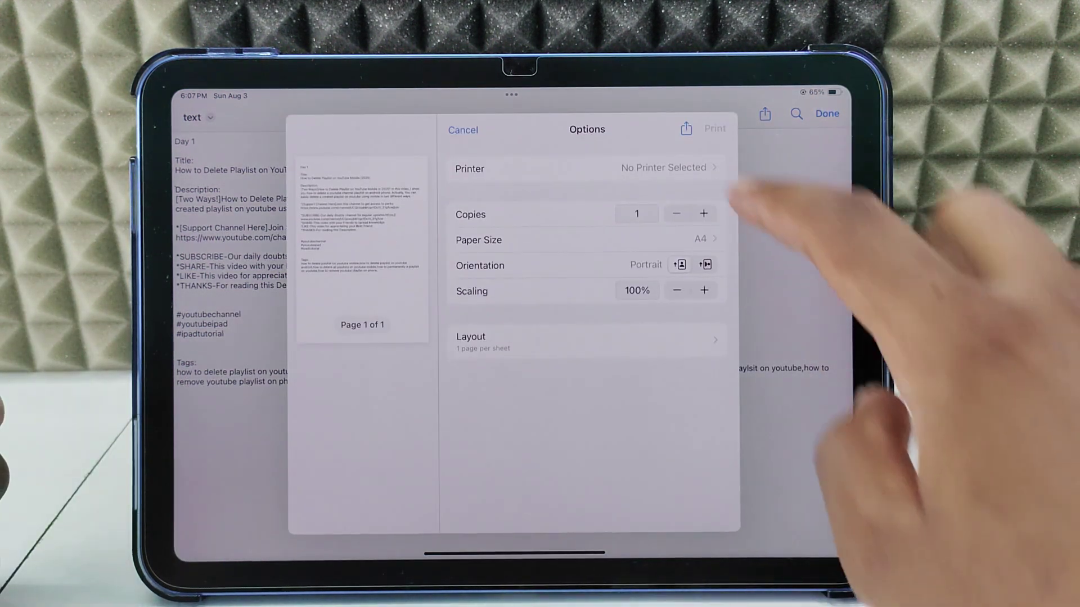
pyautogui.click(686, 128)
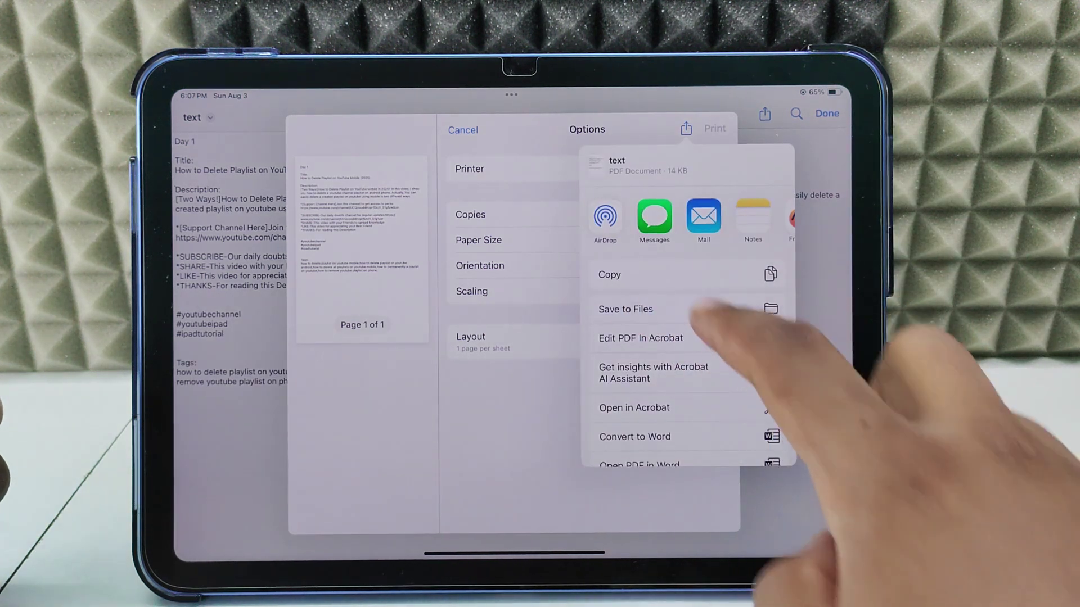
pyautogui.click(658, 310)
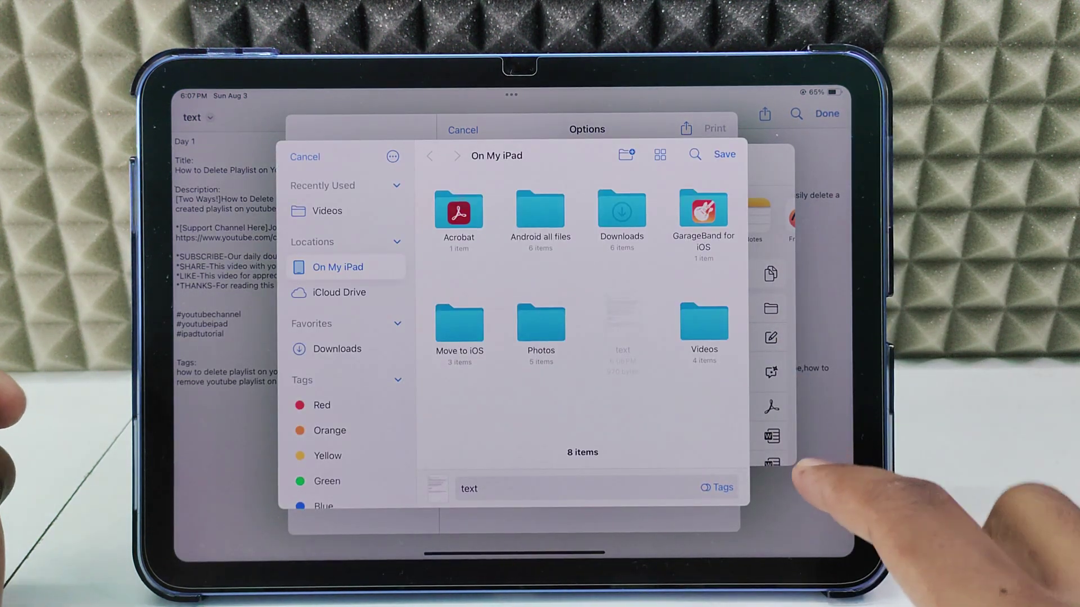
pyautogui.click(725, 155)
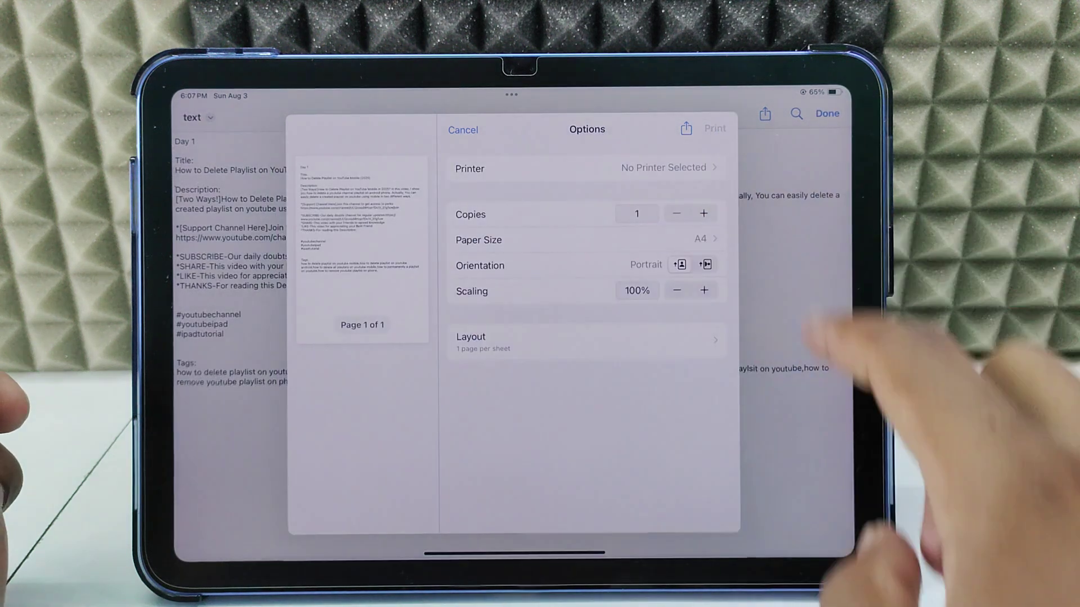
pyautogui.click(810, 327)
pyautogui.click(827, 113)
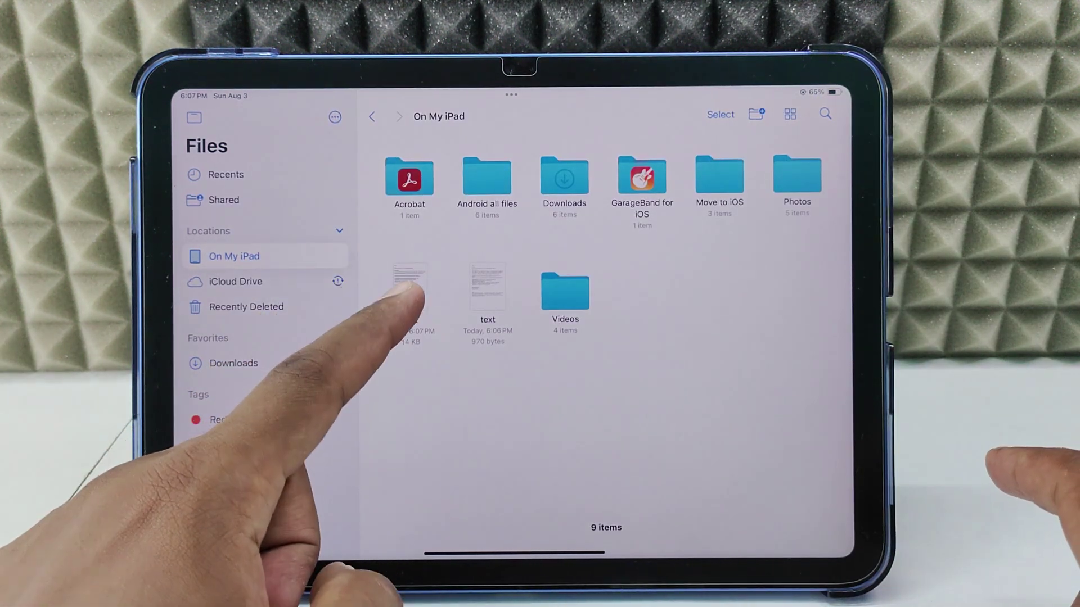
# - Check text.pdf's Get Info (14 KB) and contents, then reopen Notes on Day 1
pyautogui.click(410, 289)
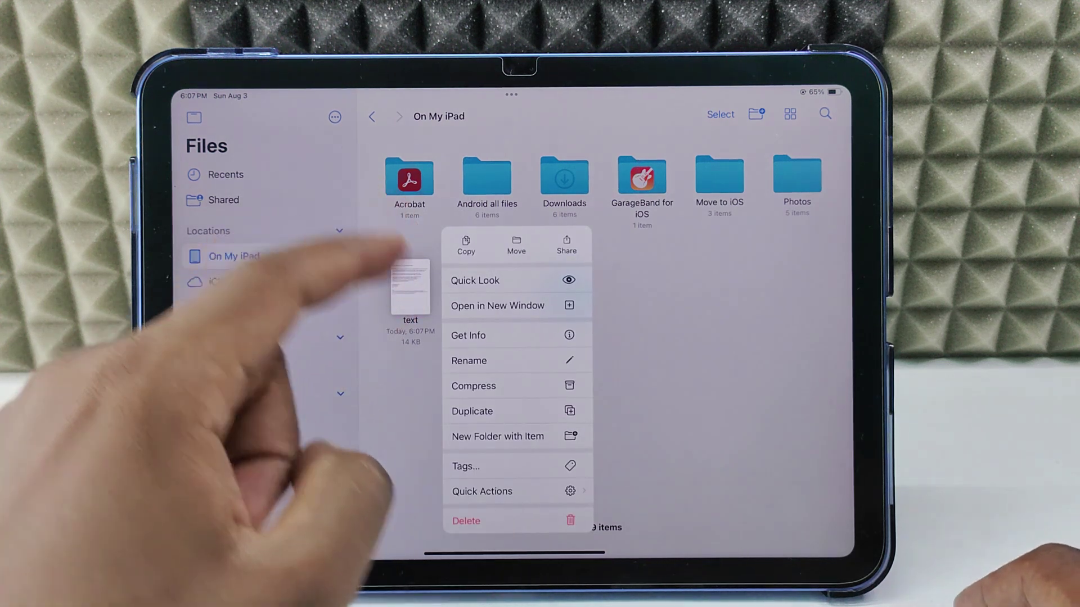
pyautogui.click(487, 334)
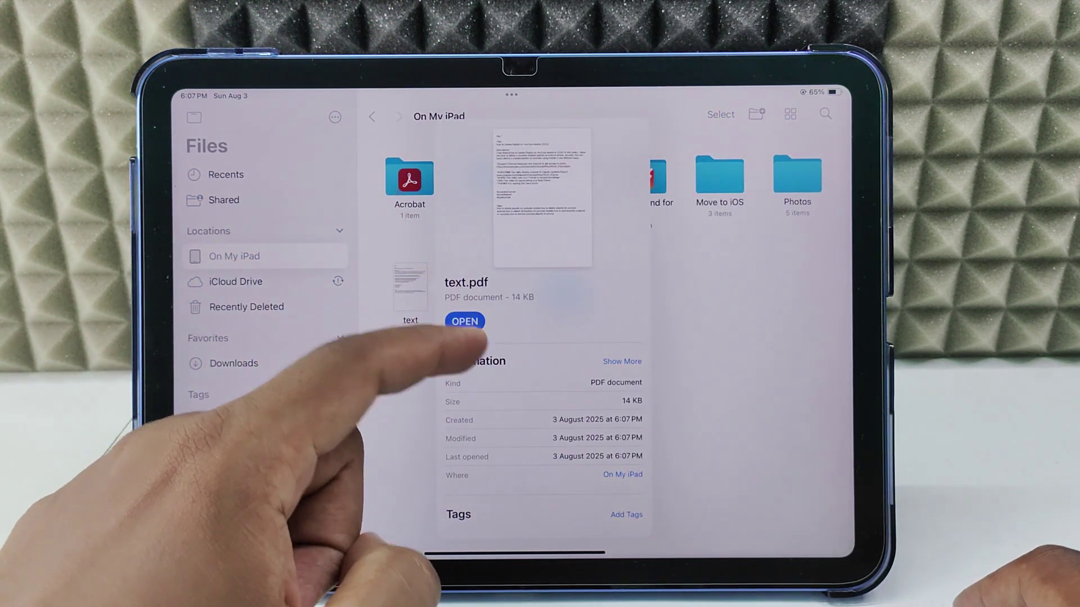
pyautogui.click(421, 371)
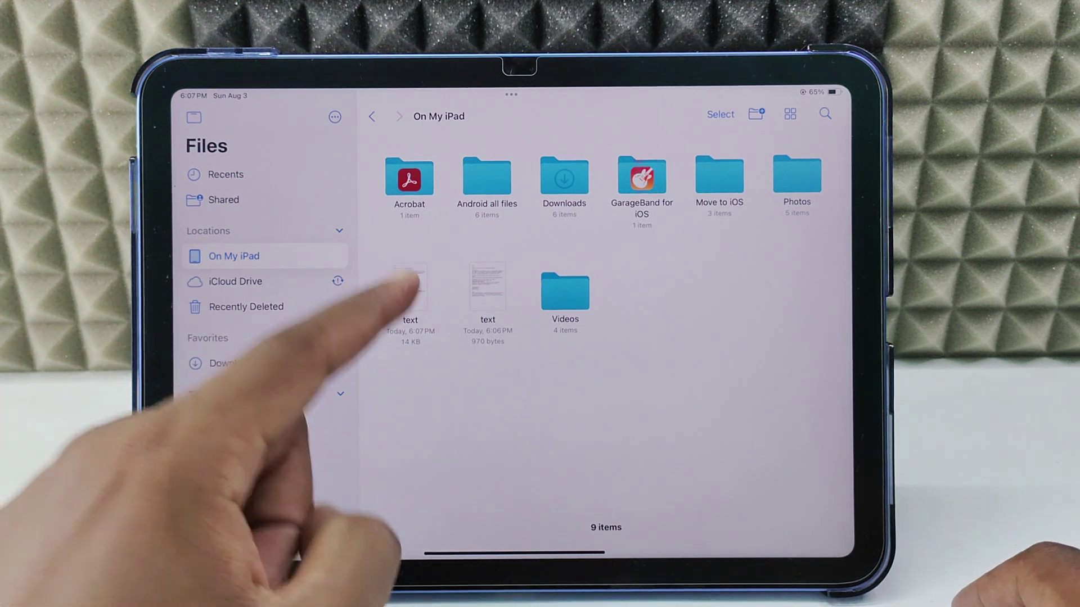
pyautogui.click(409, 289)
pyautogui.scroll(-5, 548, 338)
pyautogui.scroll(-5, 279, 287)
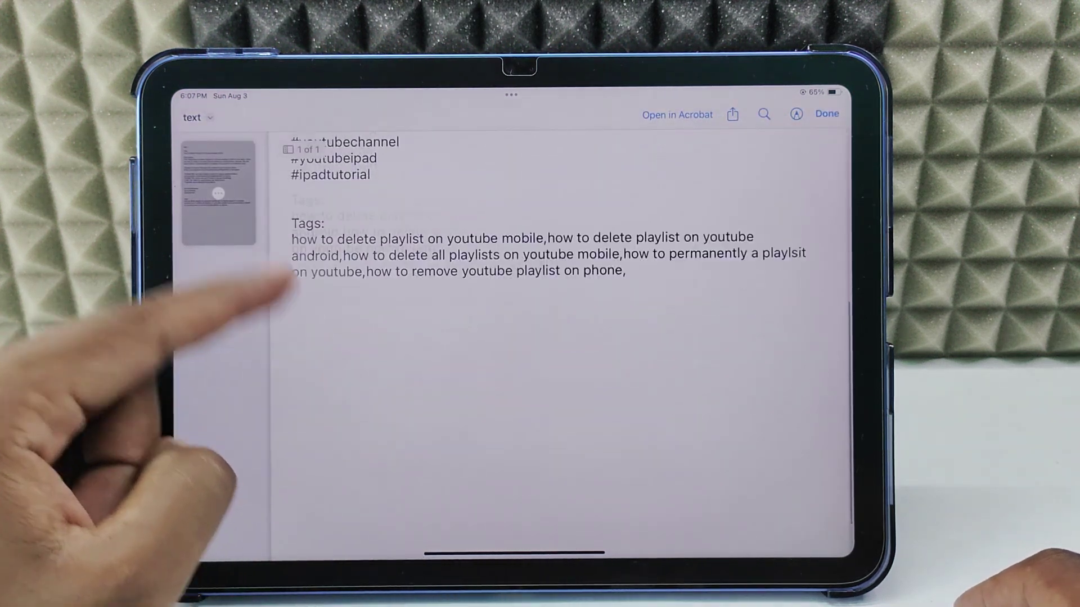
pyautogui.scroll(10, 337, 338)
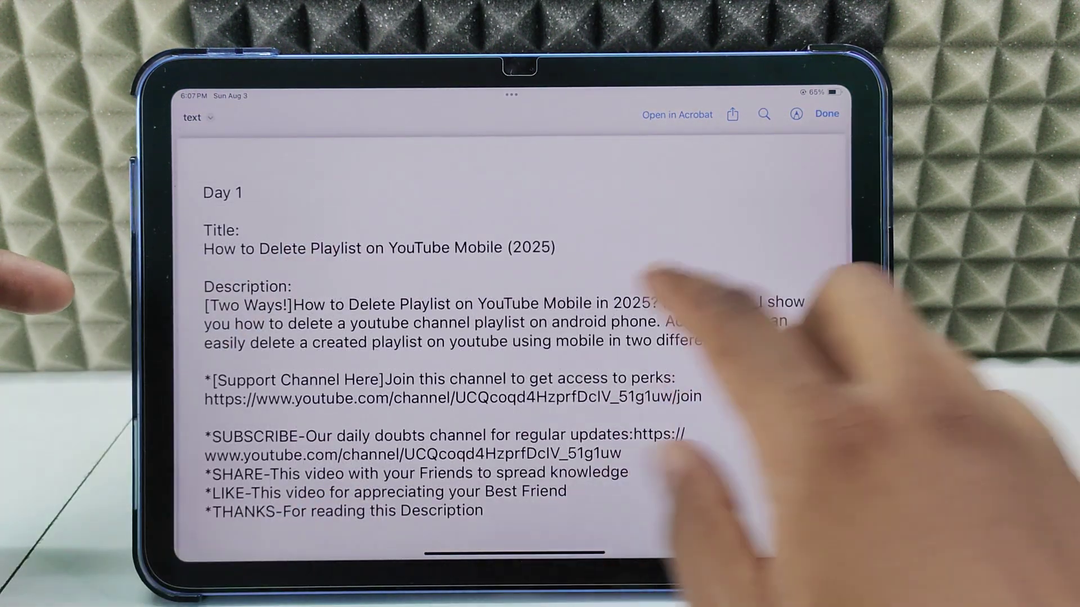
pyautogui.moveTo(515, 553); pyautogui.dragTo(514, 338)
pyautogui.click(555, 518)
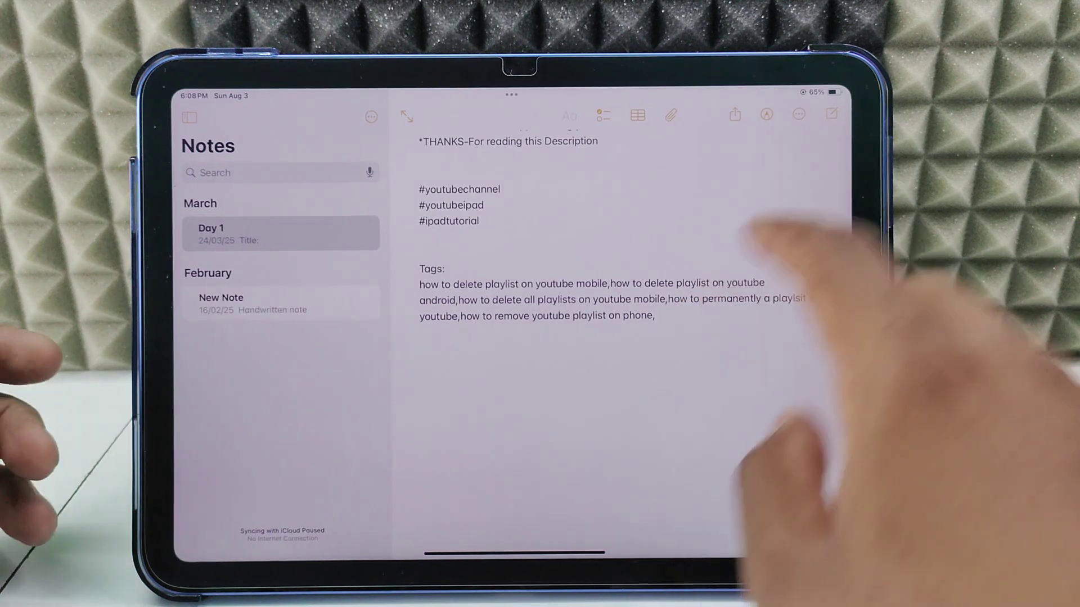
# - Delete the Day 1 note and acknowledge its move to Recently Deleted
pyautogui.click(799, 113)
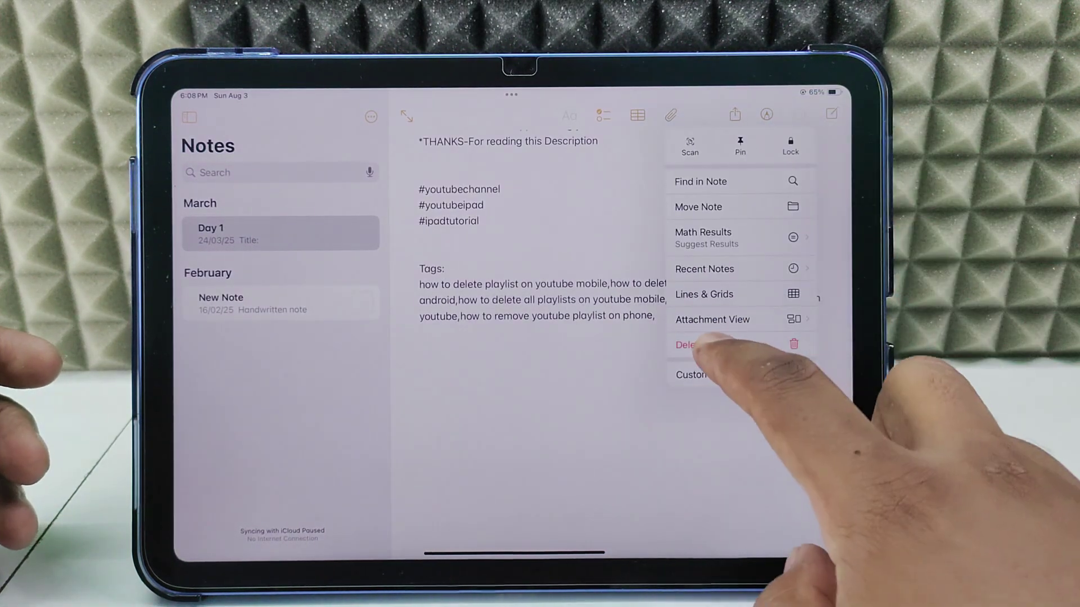
pyautogui.click(689, 347)
pyautogui.click(513, 356)
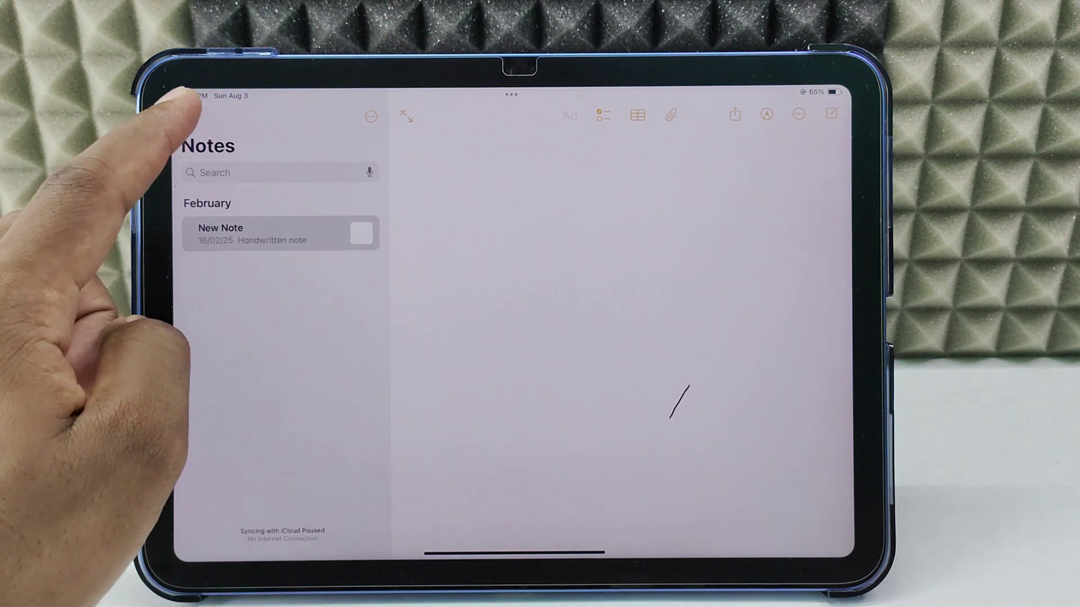
# - In Recently Deleted, request permanent deletion of the Day 1 note
pyautogui.click(189, 117)
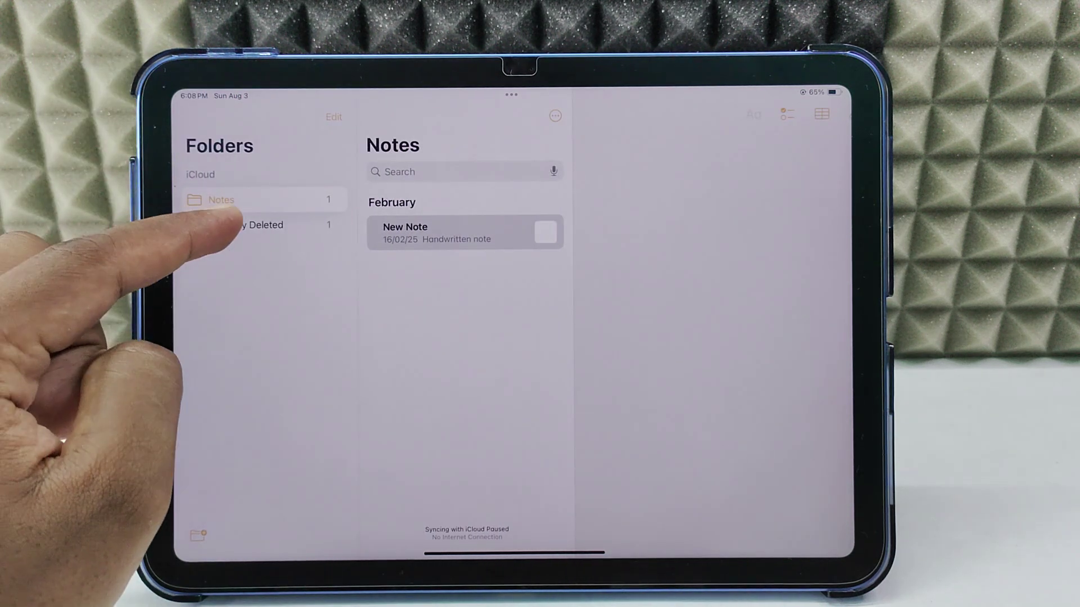
pyautogui.click(245, 224)
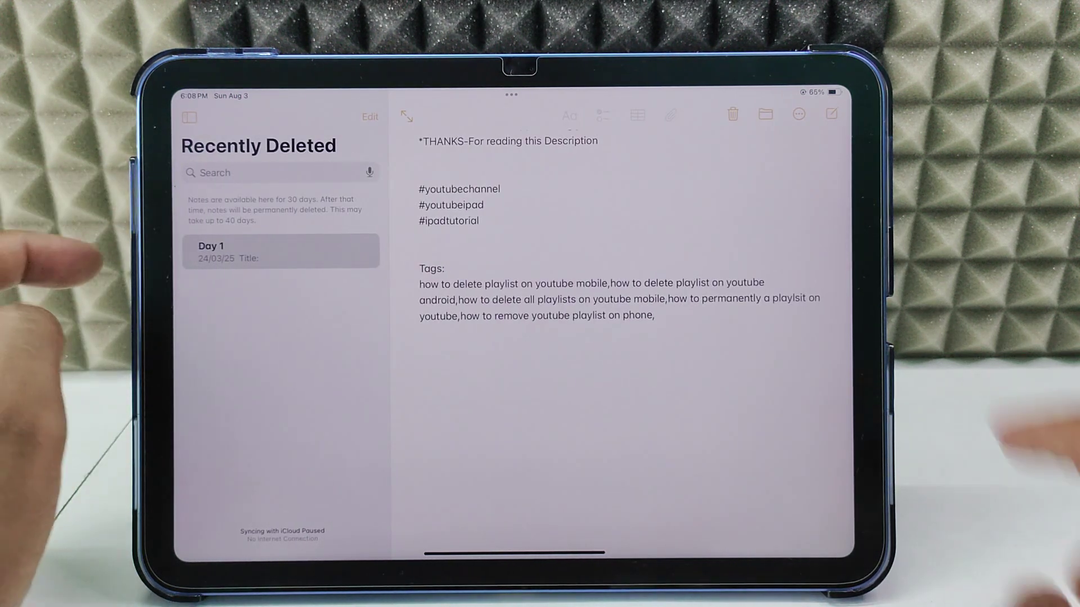
pyautogui.click(732, 114)
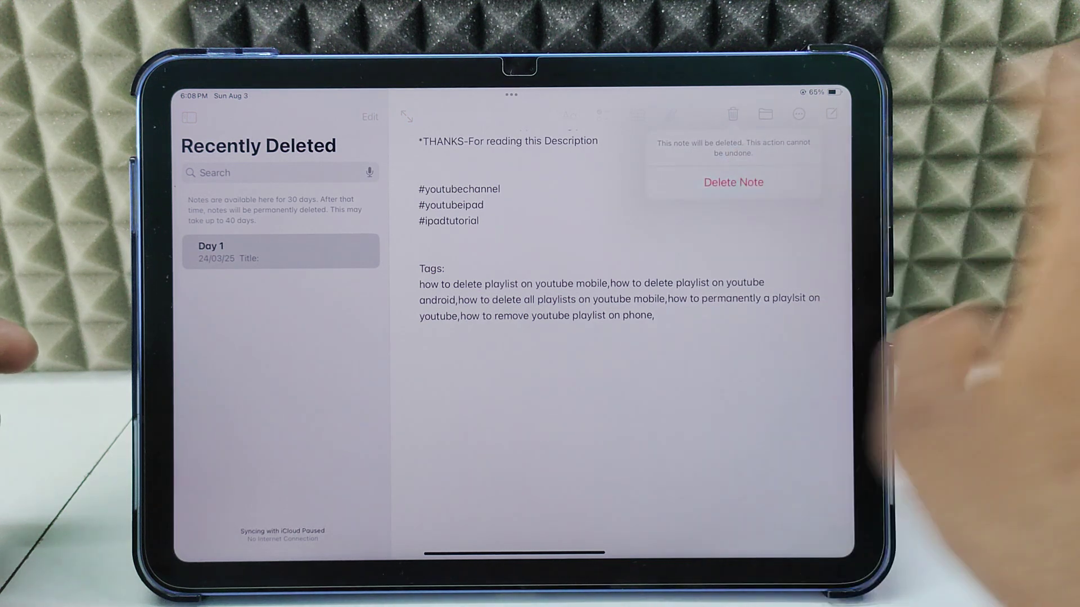